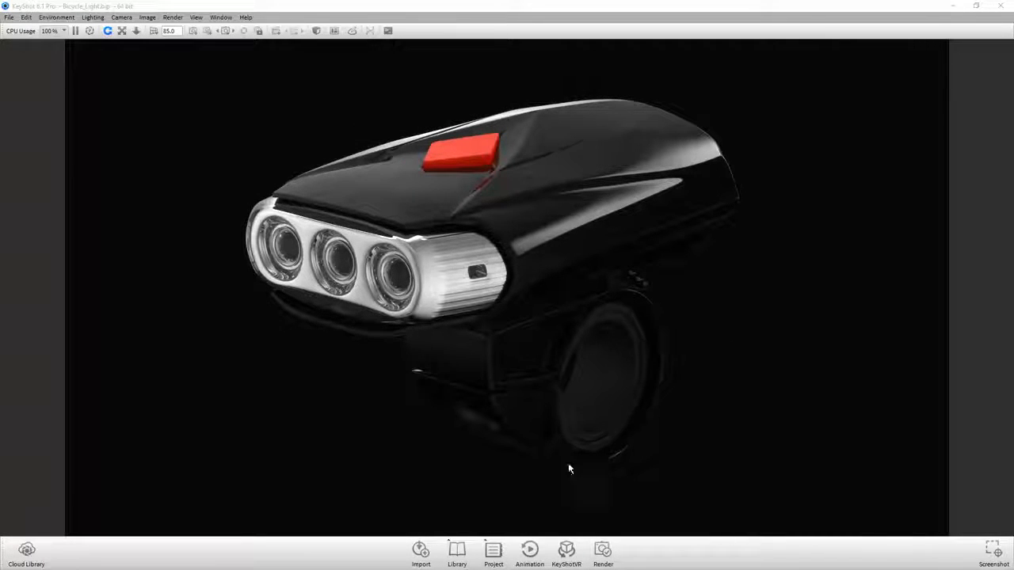
- Open the animation timeline and the project settings, and look over the existing material fade animations
left_click(529, 549)
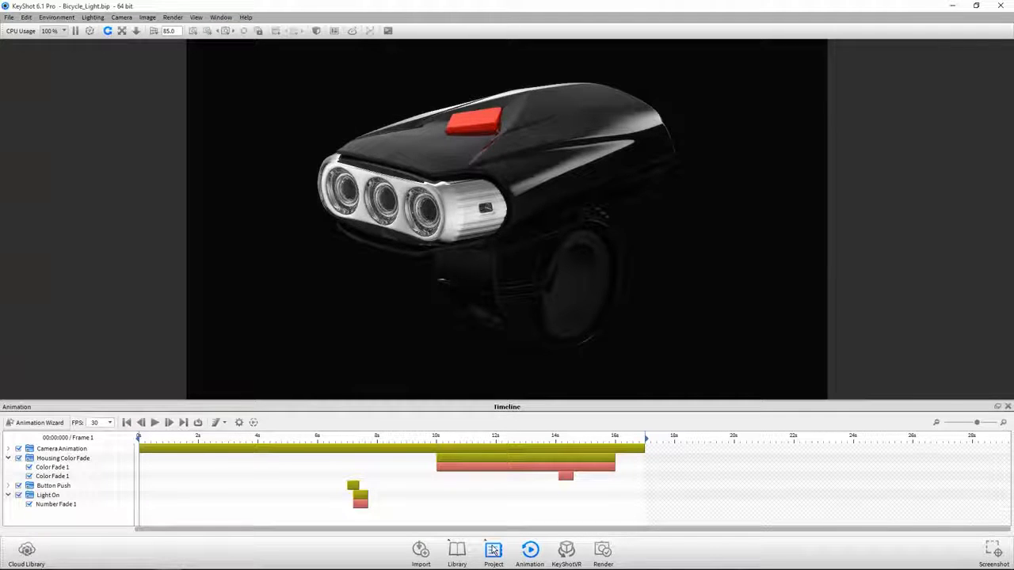
left_click(493, 550)
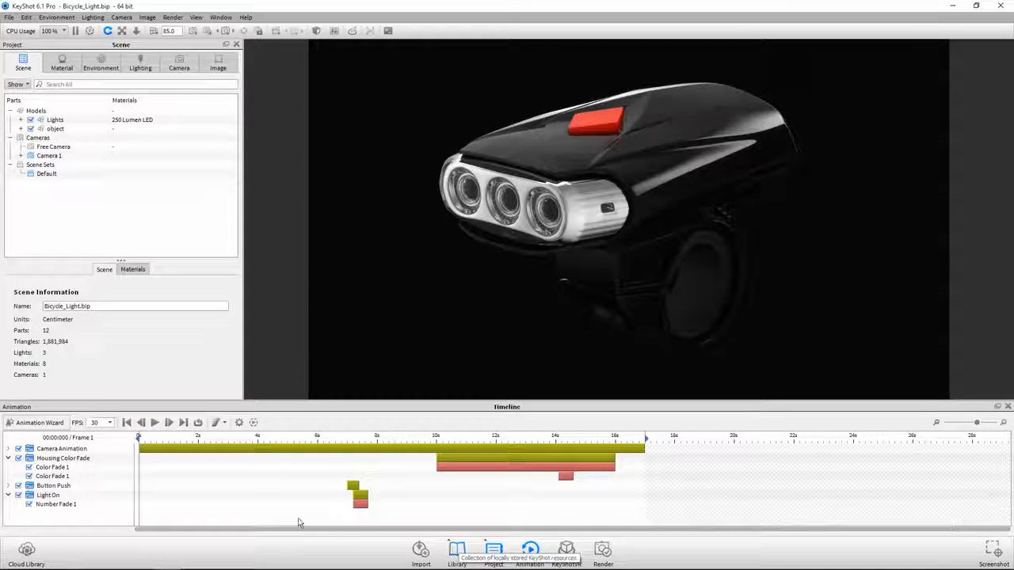
left_click(114, 469)
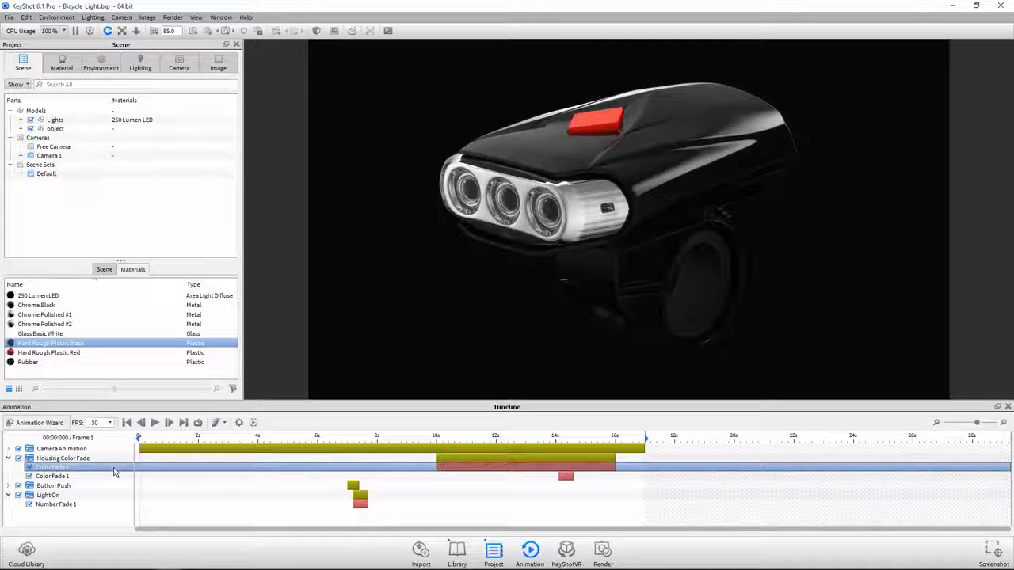
left_click(99, 506)
- Scrub the animation to about 10.4 s and examine the housing's black plastic material and the 250 Lumen LED material
left_click(260, 440)
left_click_drag(261, 439, 448, 460)
double_click(536, 151)
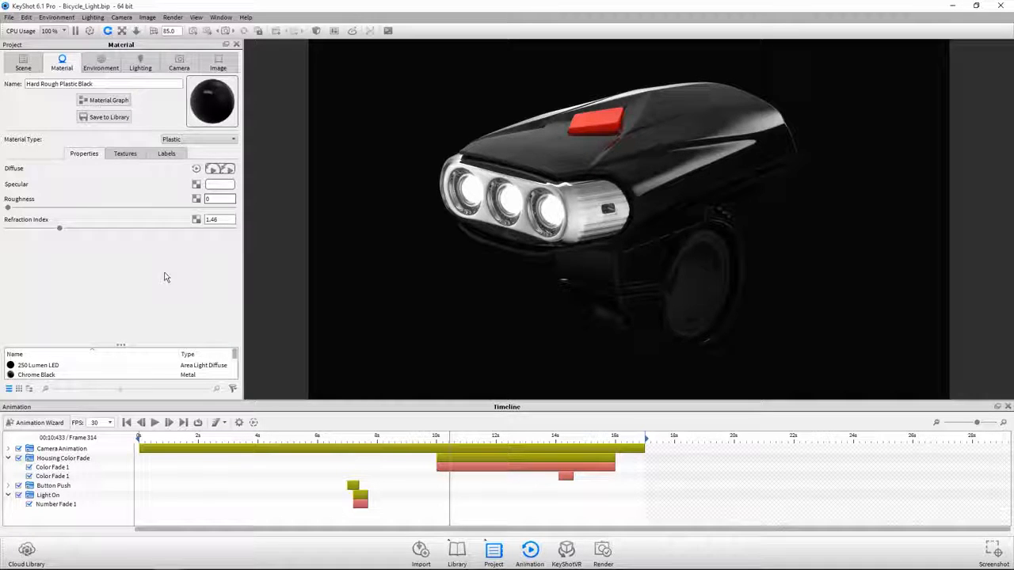
left_click(50, 367)
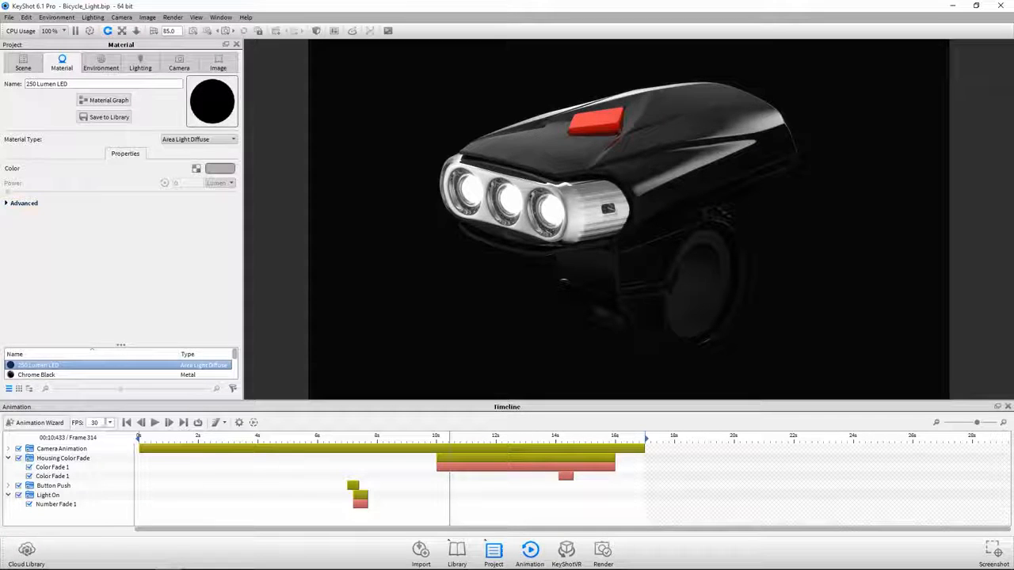
- Delete the Housing Color Fade and Light On animations from the timeline
left_click(63, 458)
left_click(63, 495, "ctrl")
right_click(64, 495)
left_click(84, 488)
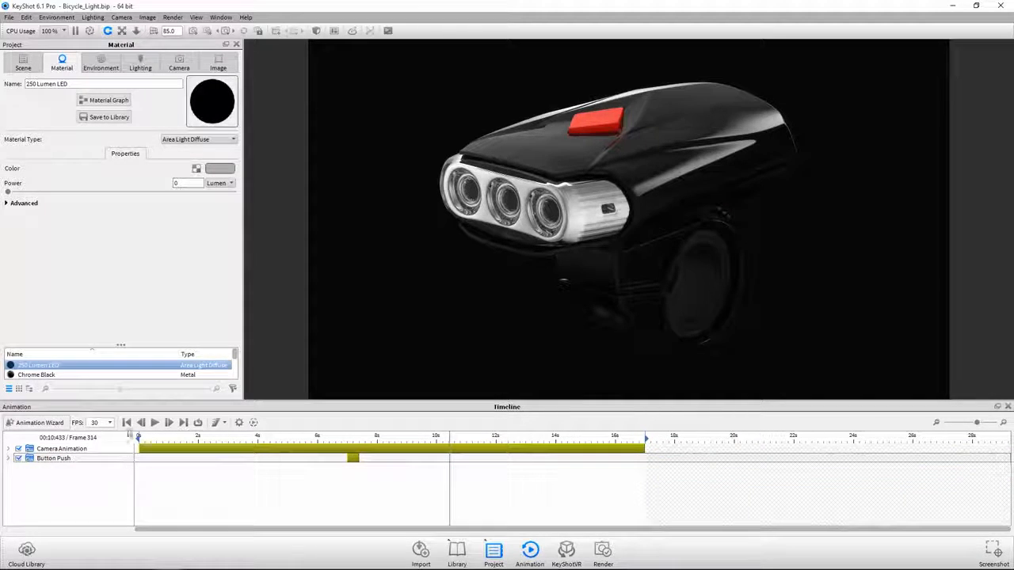
- Add a Number Fade animation node to the 250 Lumen LED material's graph, placed beside the Area Light Diffuse node
right_click(106, 367)
left_click(118, 374)
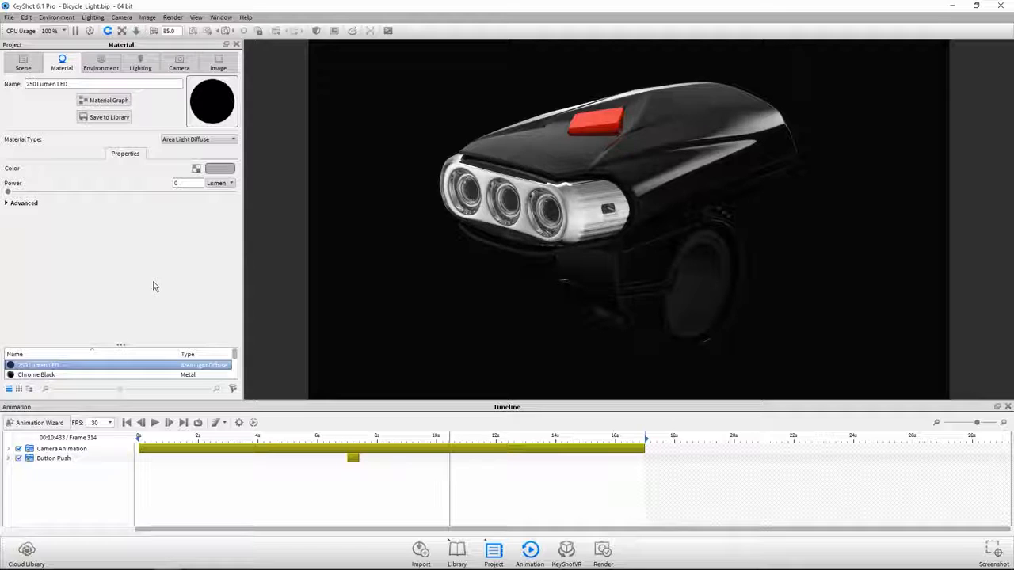
left_click(101, 100)
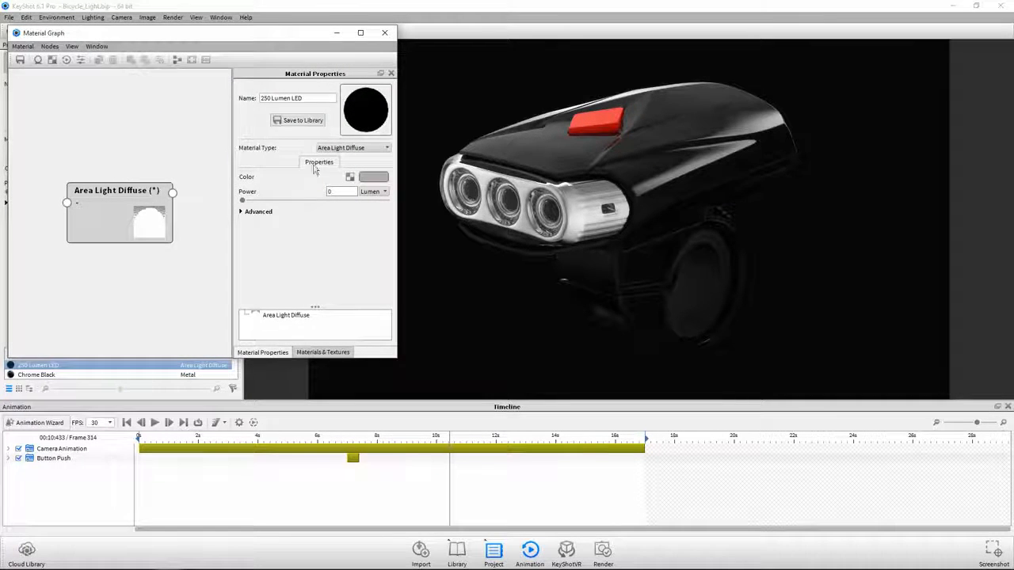
left_click(345, 191)
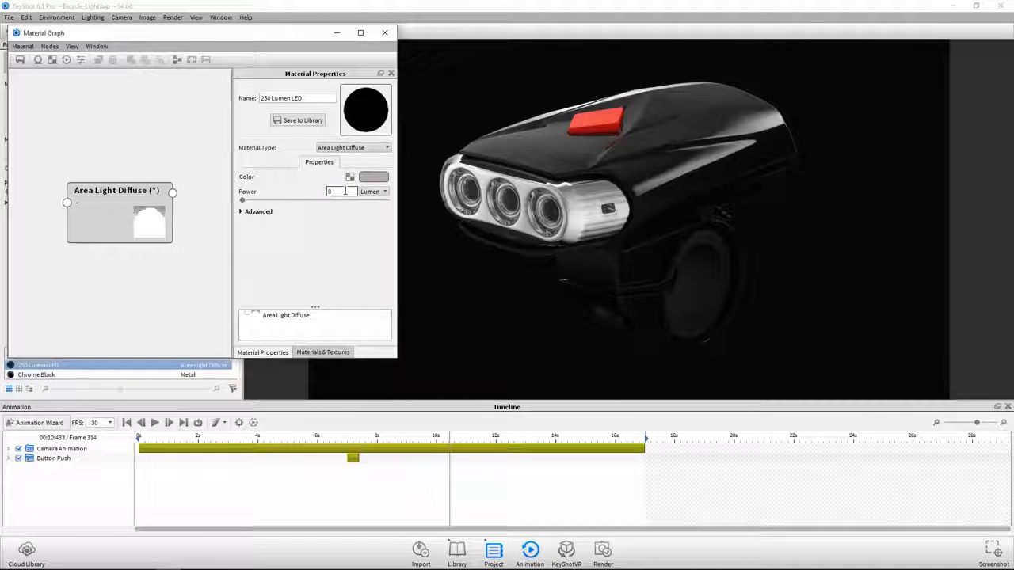
right_click(57, 218)
mouse_move(77, 303)
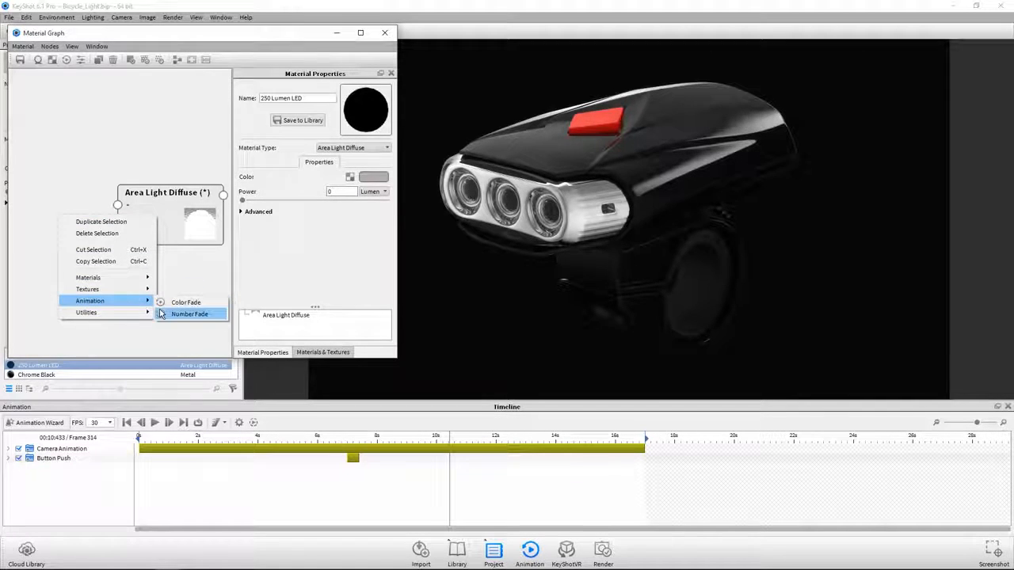
left_click(161, 314)
left_click_drag(138, 263, 77, 238)
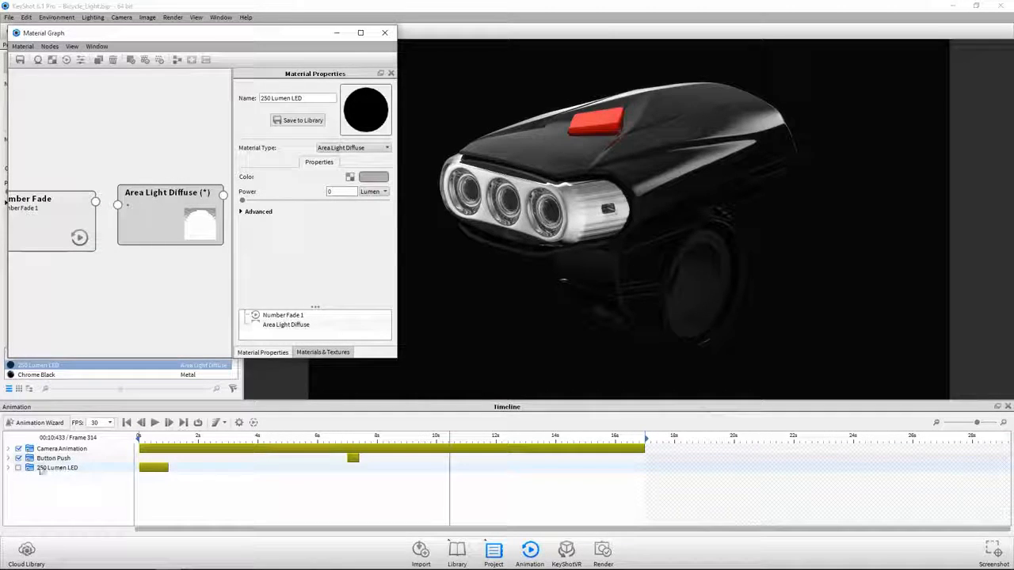
- Expand the 250 Lumen LED animation and connect the Number Fade node to the Power input of Area Light Diffuse
left_click(8, 468)
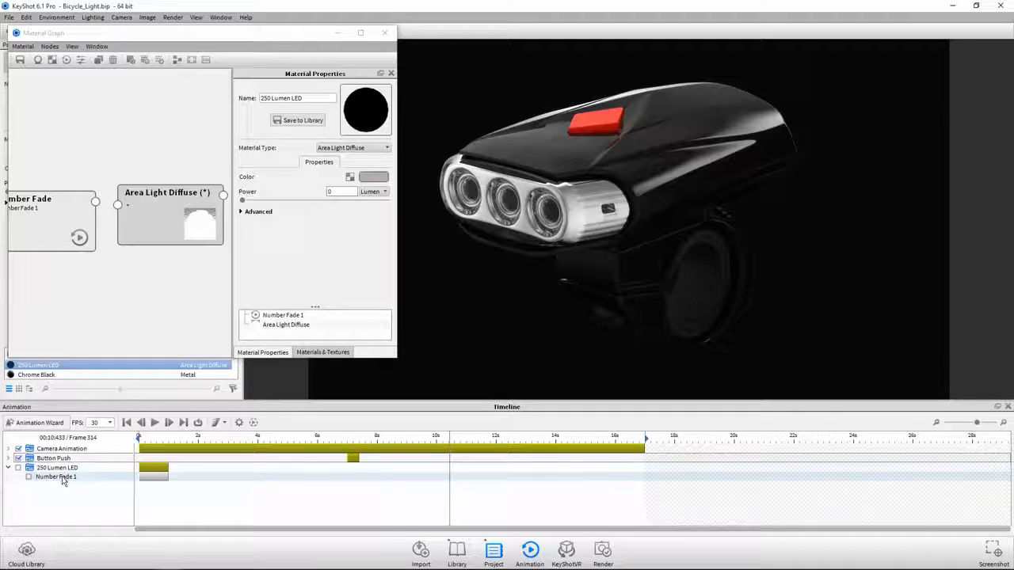
left_click_drag(95, 202, 123, 210)
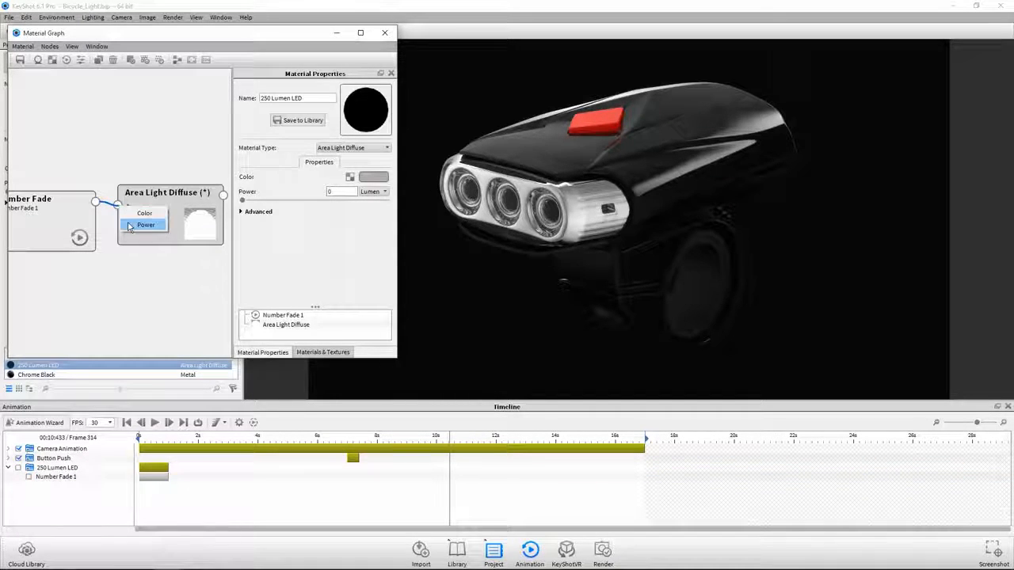
left_click(131, 226)
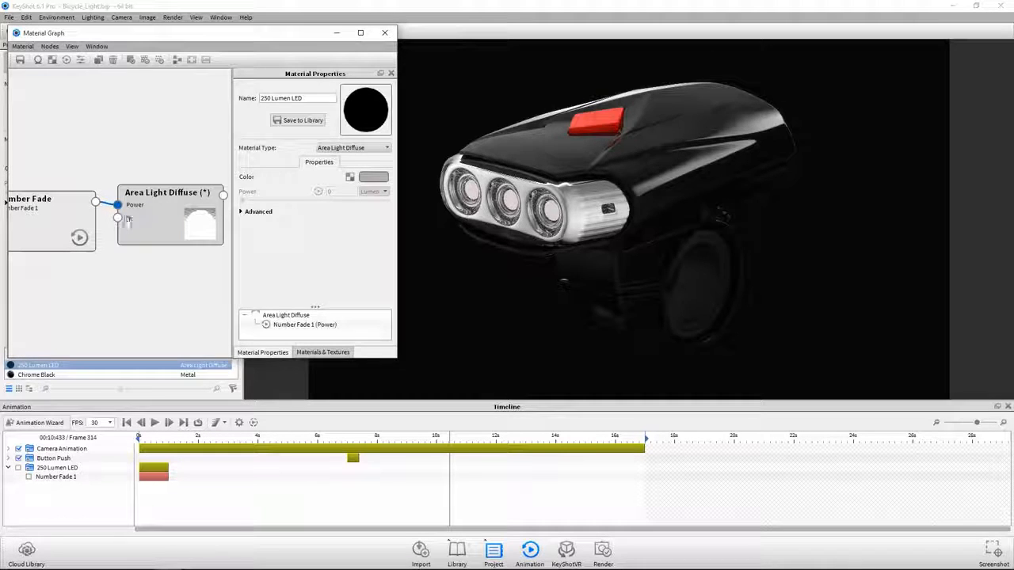
- Set the Number Fade's end value to 250 and its duration to 0.5 seconds
double_click(66, 222)
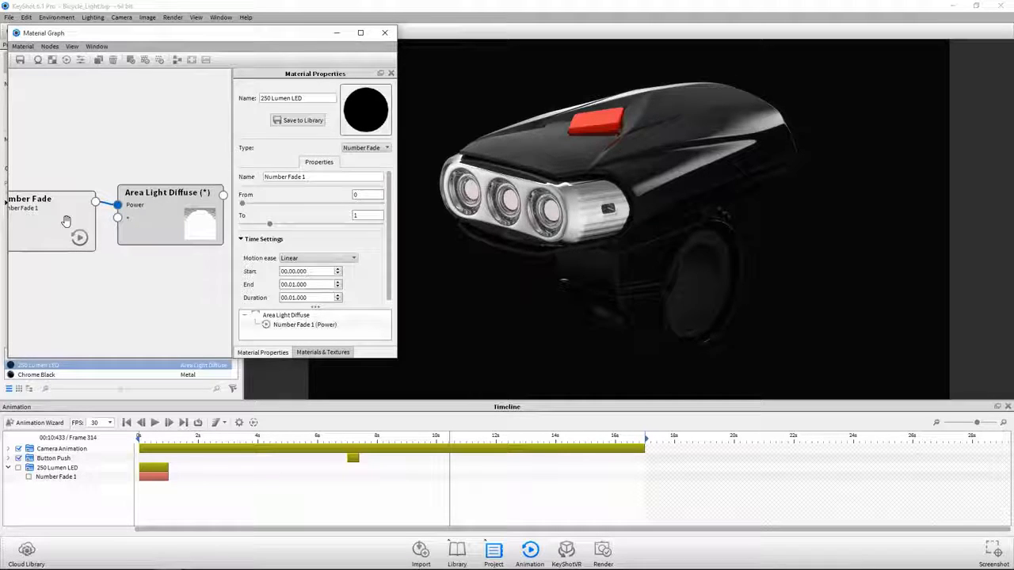
double_click(357, 216)
type("250")
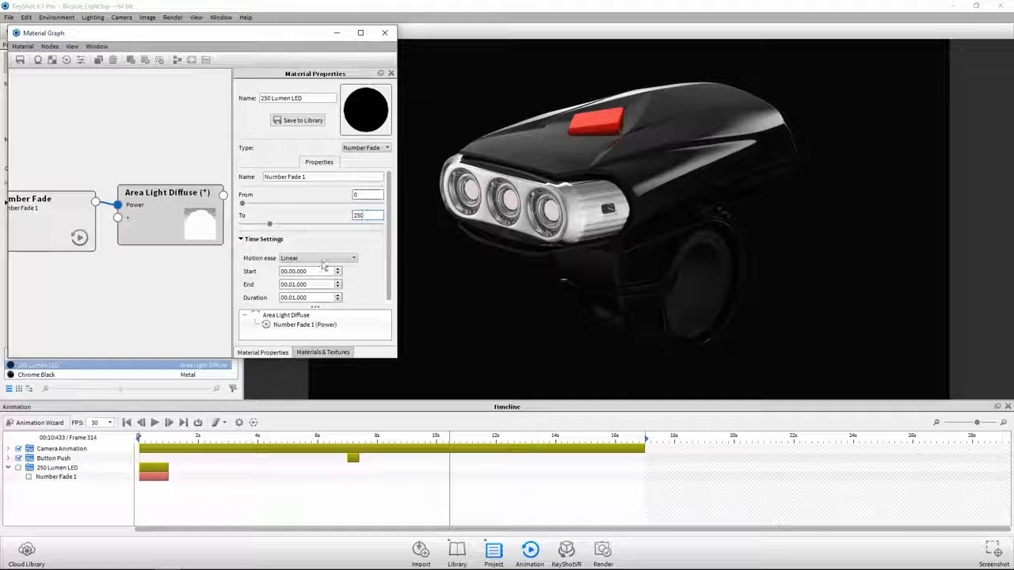
left_click(309, 270)
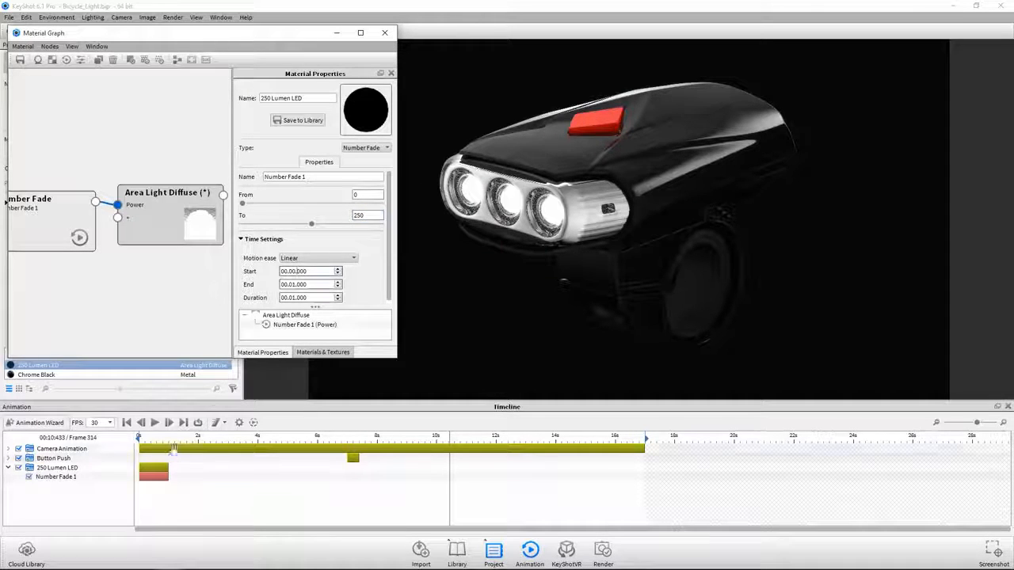
double_click(292, 297)
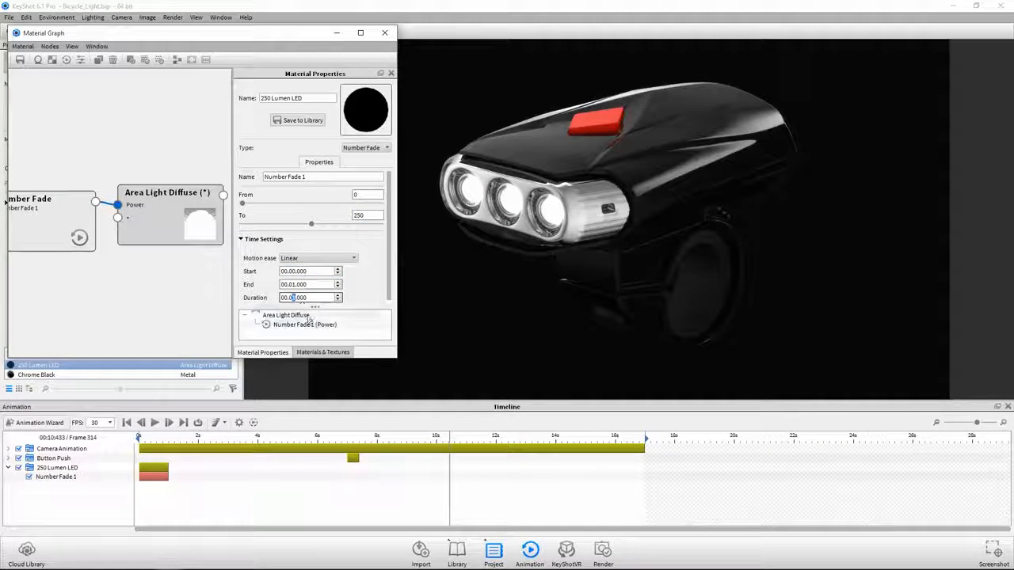
type("00")
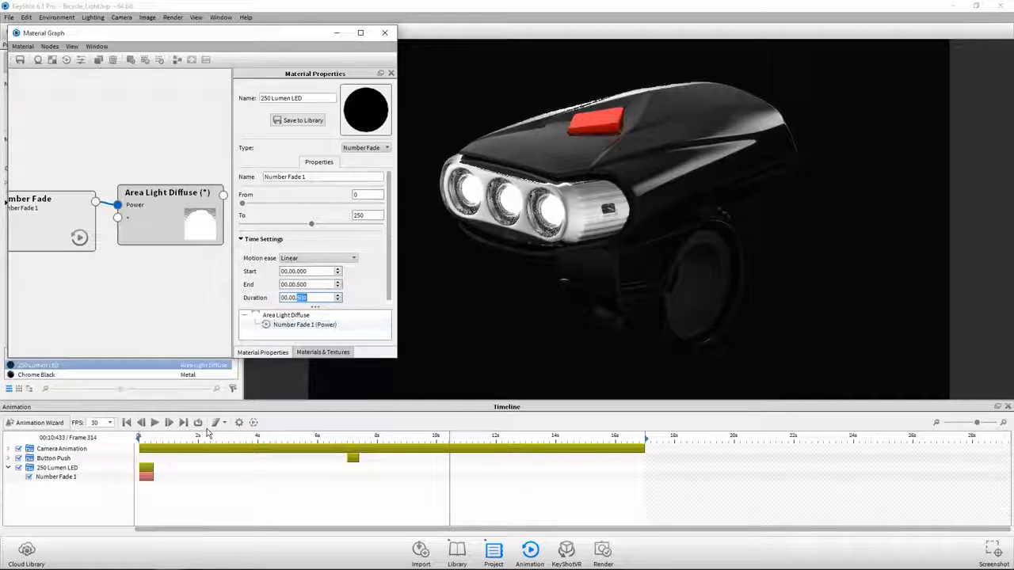
- Move the LED fade to start at about 7.23 s, just after the button push begins, and close the material graph
left_click_drag(147, 472, 334, 436)
left_click(344, 436)
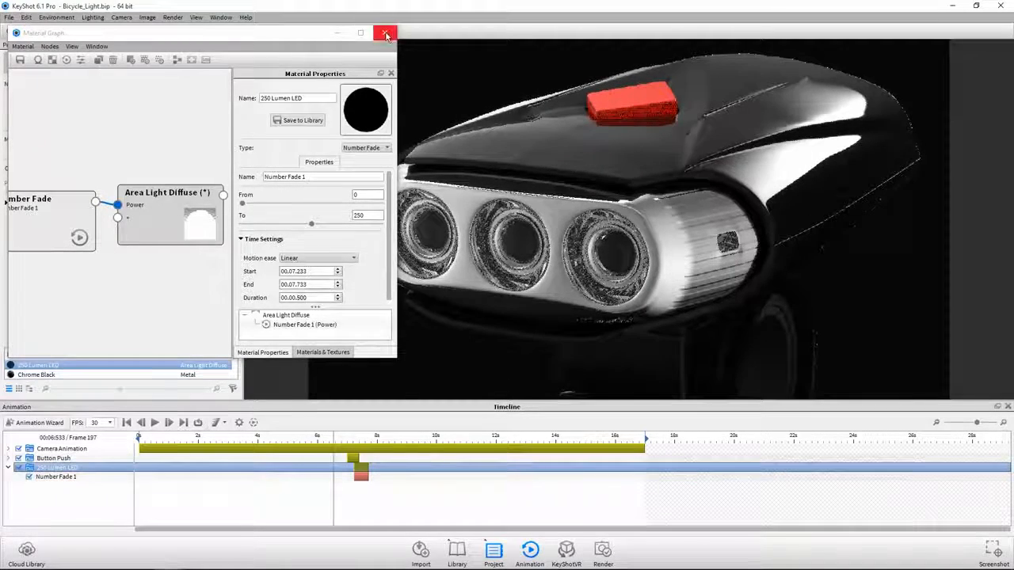
left_click(386, 32)
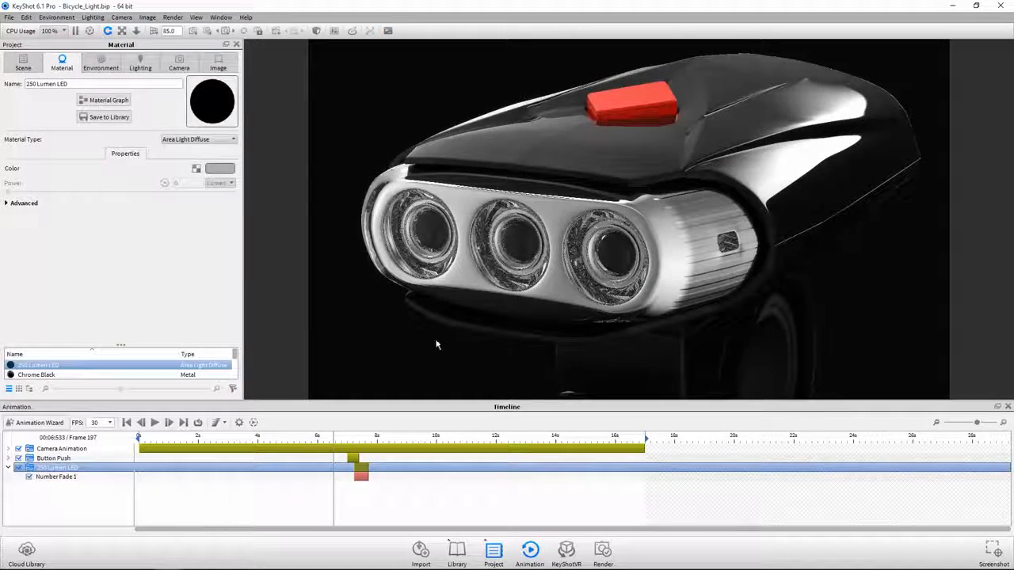
- Go to about 10 s in the animation and open the housing's Hard Rough Plastic Black material for editing
left_click(436, 436)
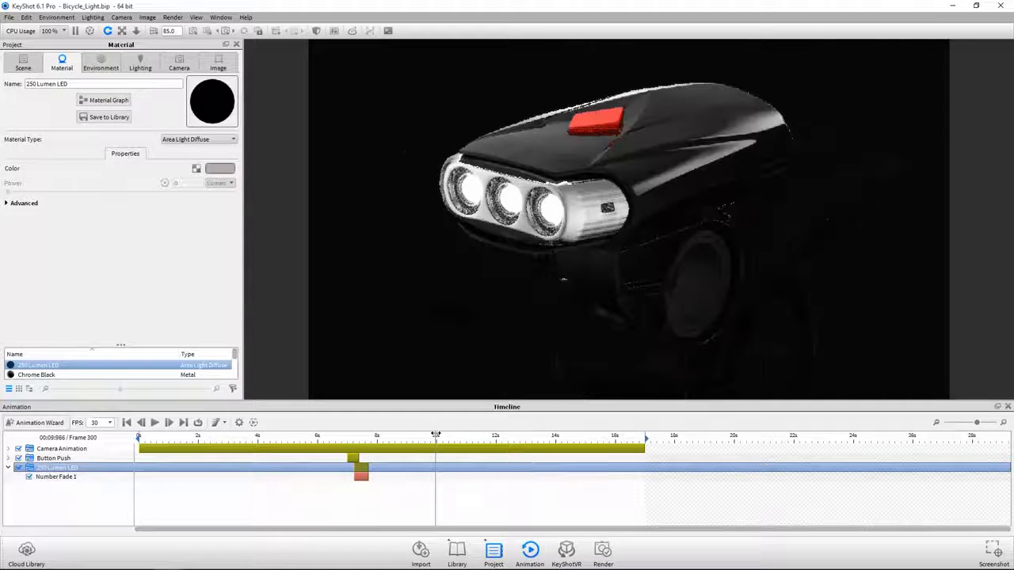
right_click(541, 159)
mouse_move(569, 163)
left_click(620, 160)
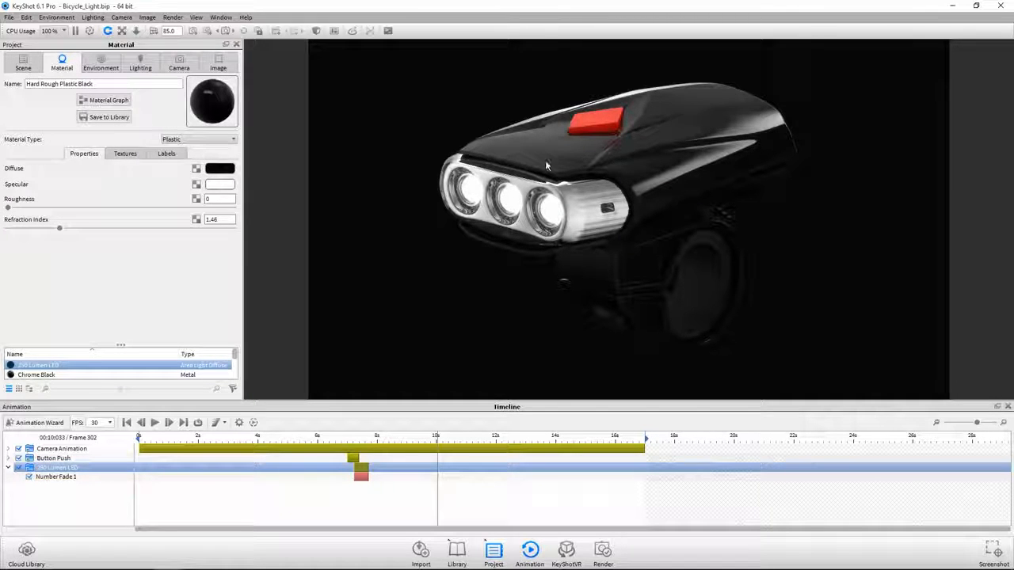
left_click(195, 173)
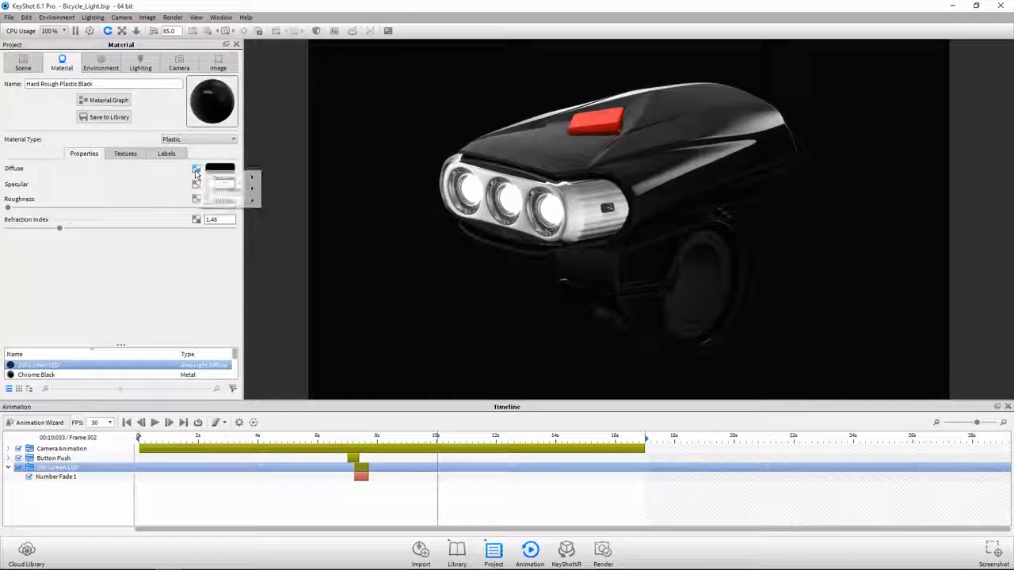
mouse_move(208, 192)
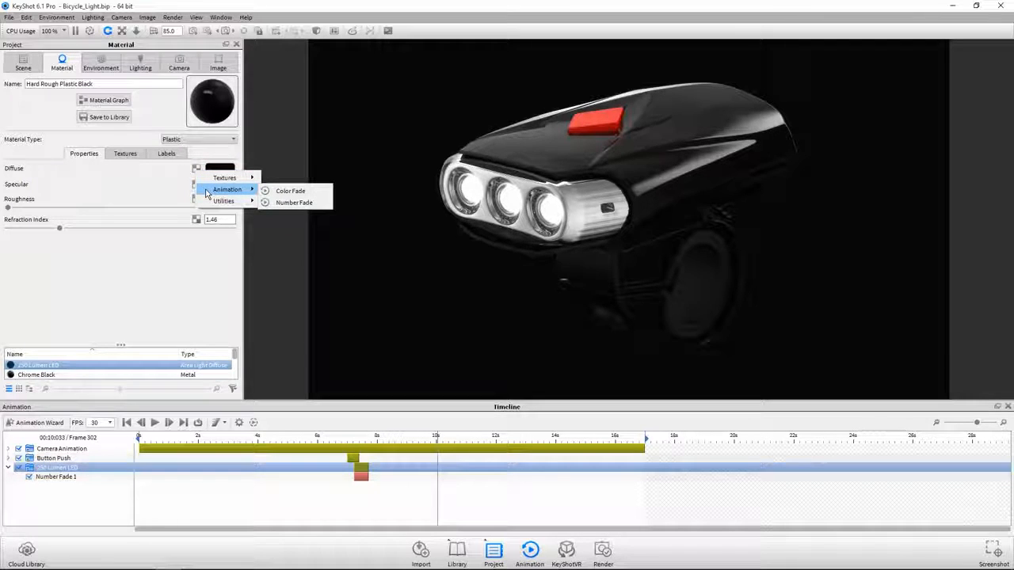
left_click(164, 190)
- Apply a Color Fade animation to the diffuse texture of the Hard Rough Plastic Black material
left_click(125, 153)
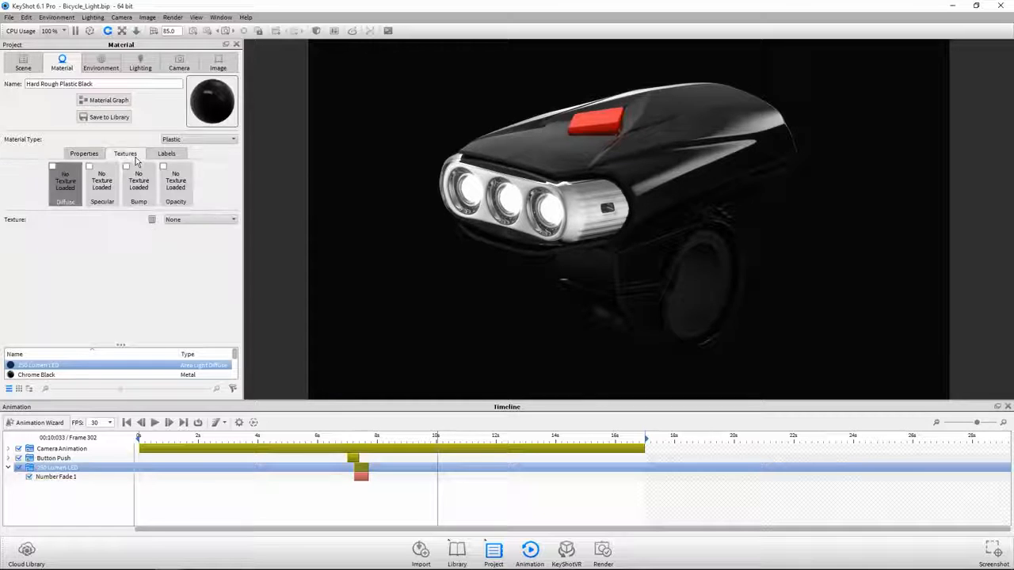
left_click(70, 184)
mouse_move(107, 202)
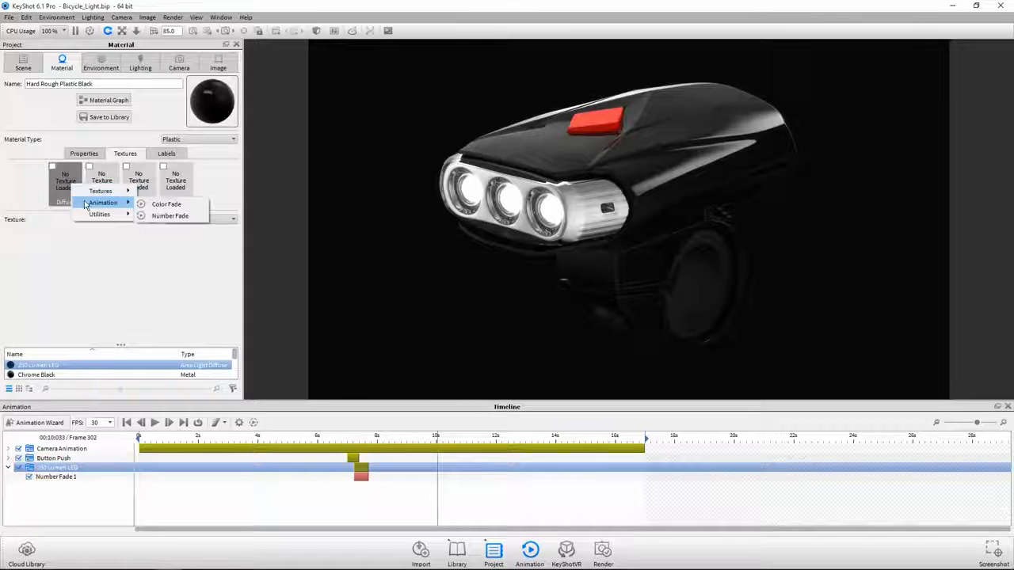
left_click(164, 205)
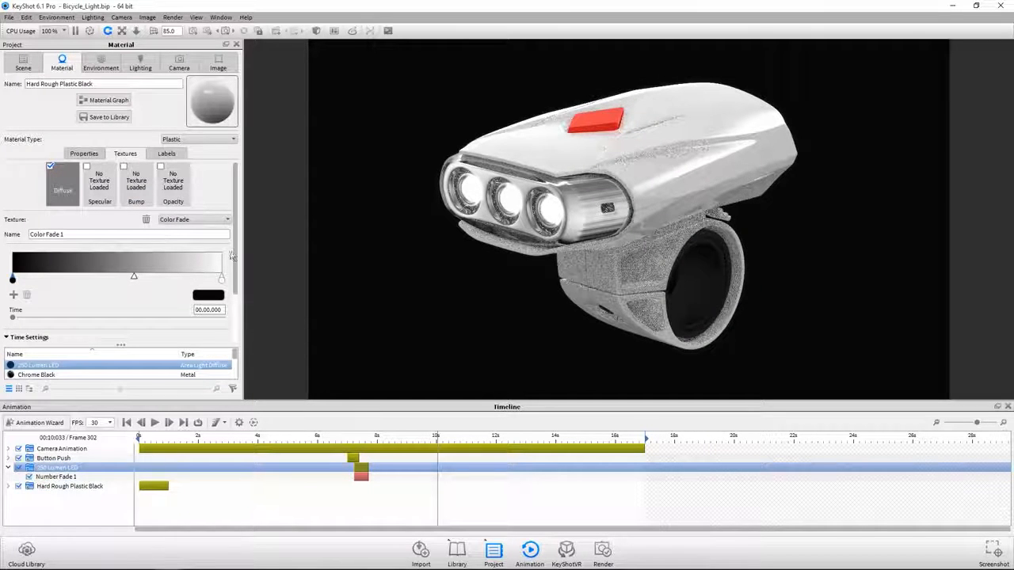
- Set the housing Color Fade to start at 10 seconds and end at 16 seconds
left_click_drag(234, 254, 233, 305)
left_click(58, 306)
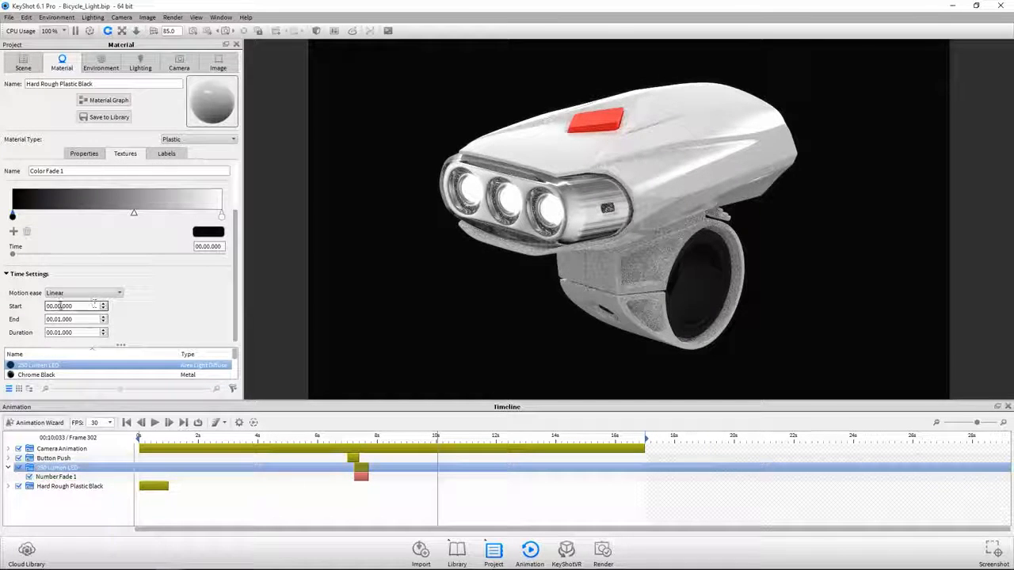
type("10")
key("Return")
left_click(57, 319)
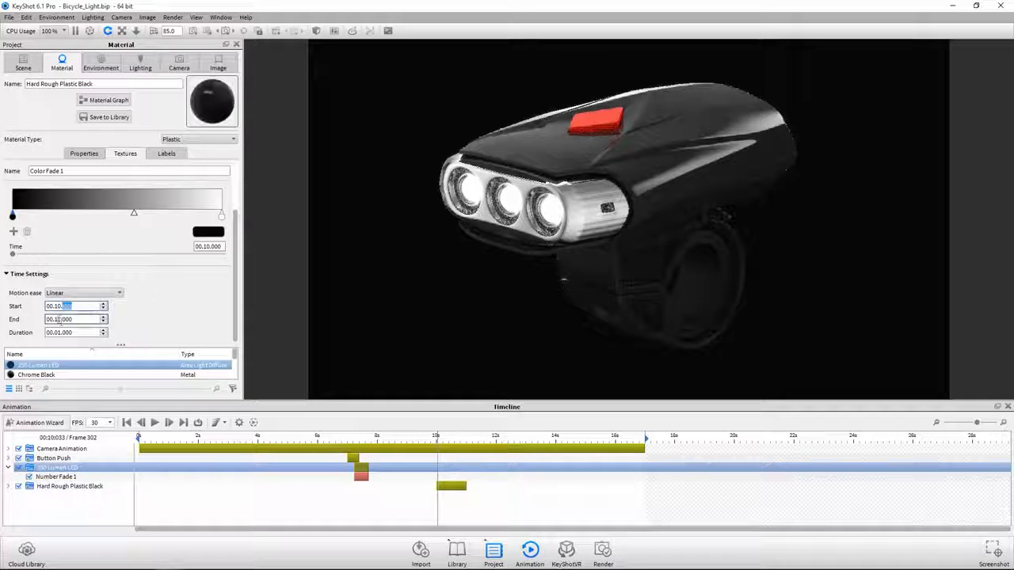
type("16")
key("Return")
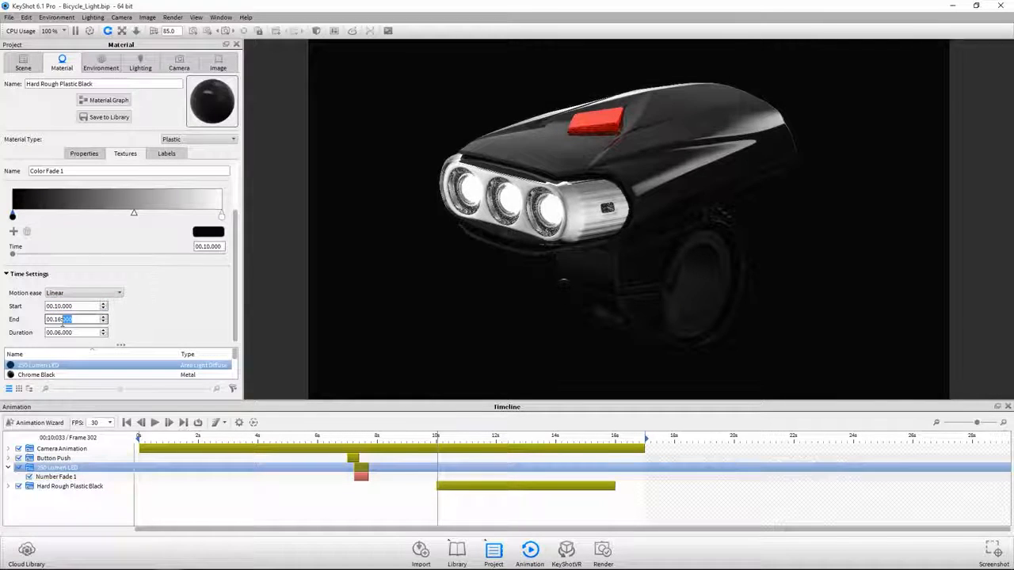
- Add a color key at 13 s in the middle of the fade gradient and make it white
left_click(37, 275)
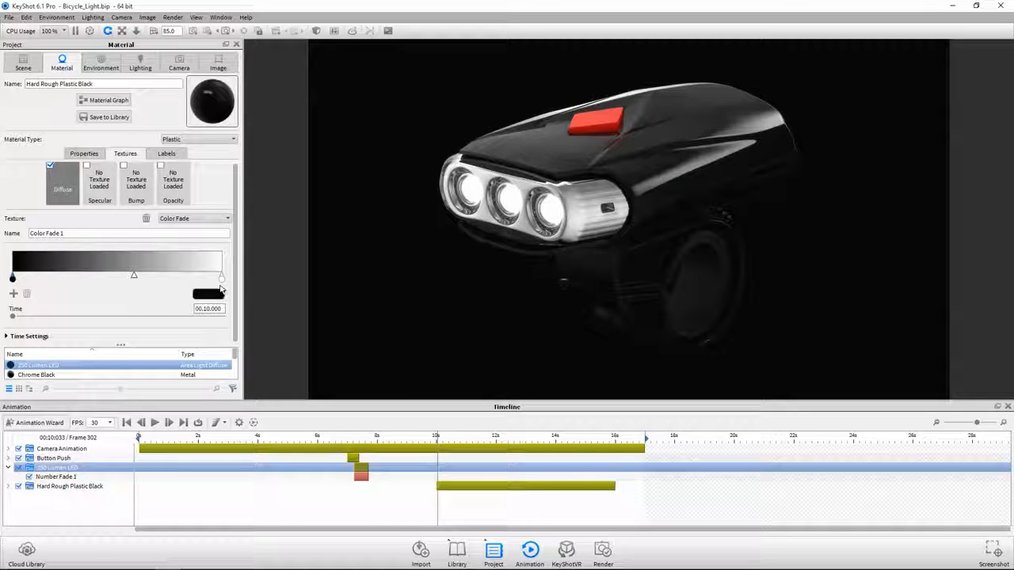
left_click(14, 296)
left_click(203, 295)
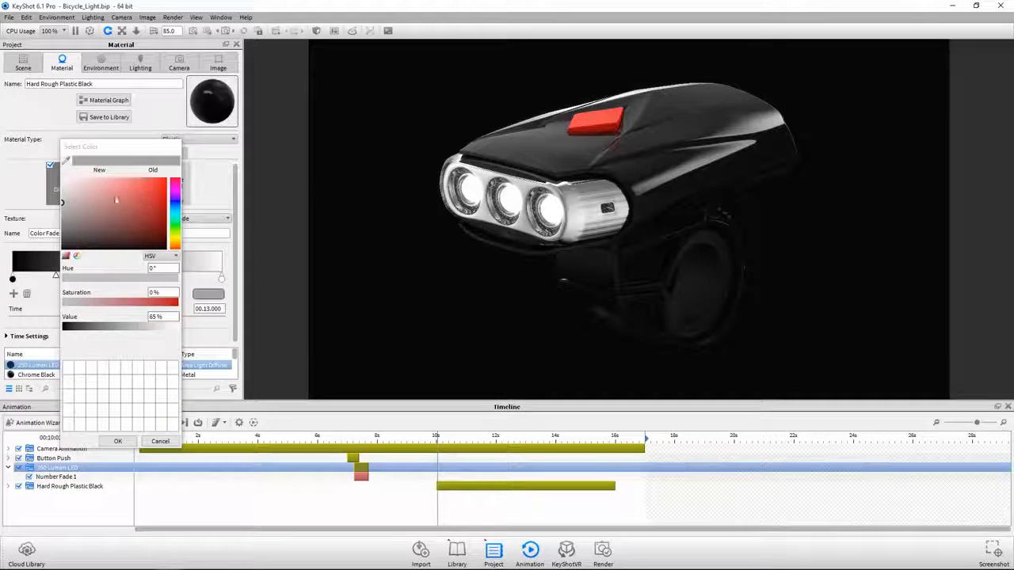
left_click(117, 441)
- Change the fade's final color key at 16 s to red and scrub to about 10.27 s to preview the color change
left_click(222, 279)
left_click(215, 297)
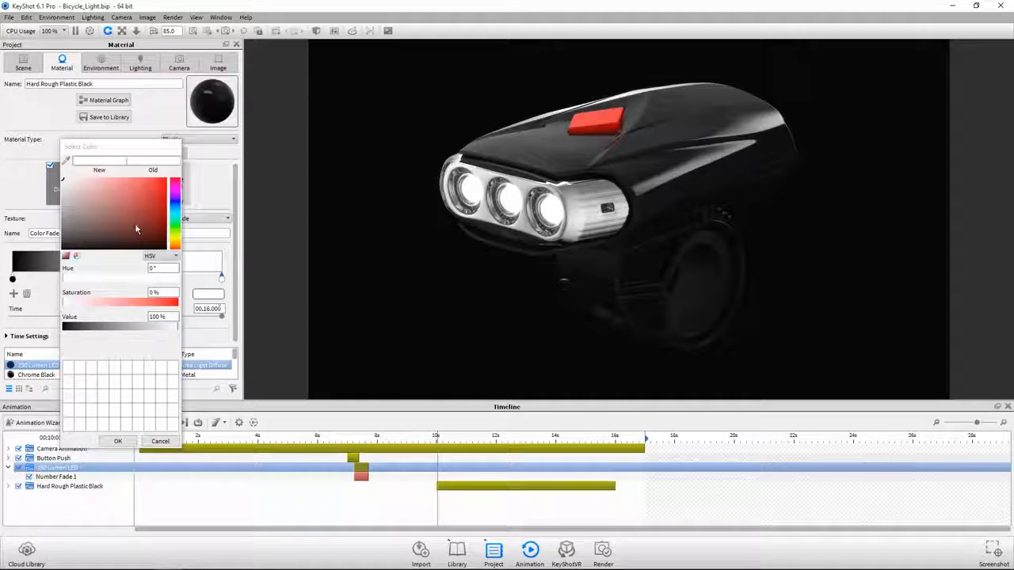
left_click_drag(136, 225, 218, 137)
left_click(122, 441)
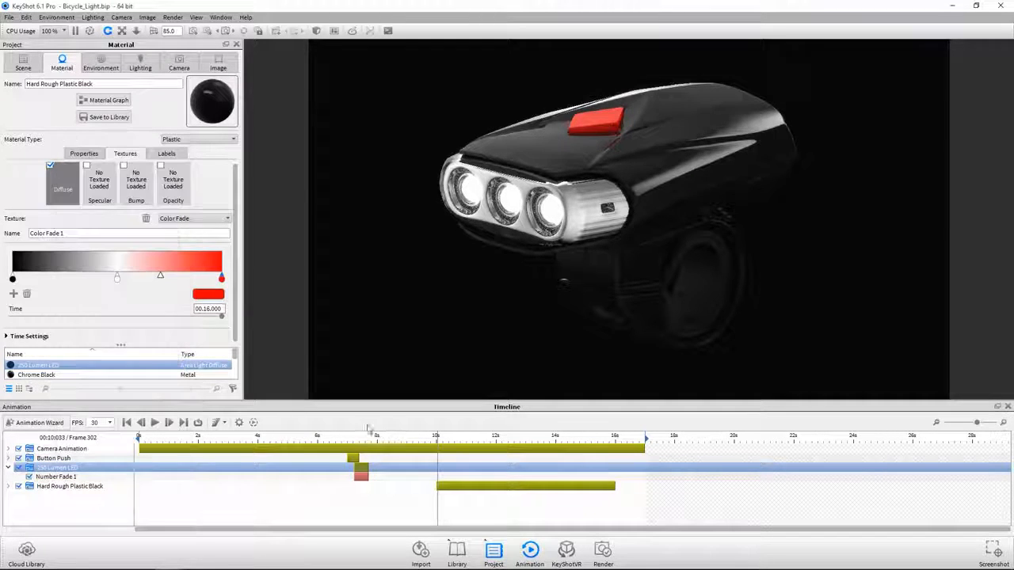
mouse_move(438, 437)
left_mouse_down()
mouse_move(622, 438)
mouse_move(533, 438)
mouse_move(445, 455)
left_mouse_up()
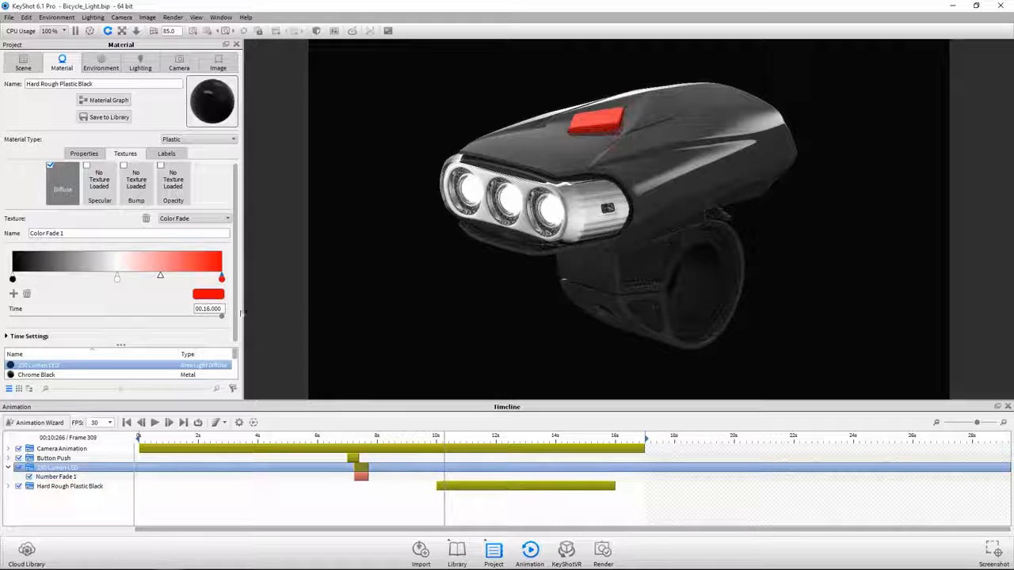
- Shift the fade's white-to-red midpoint closer to the red key and the black-to-white midpoint closer to the black key
left_click_drag(160, 275, 196, 277)
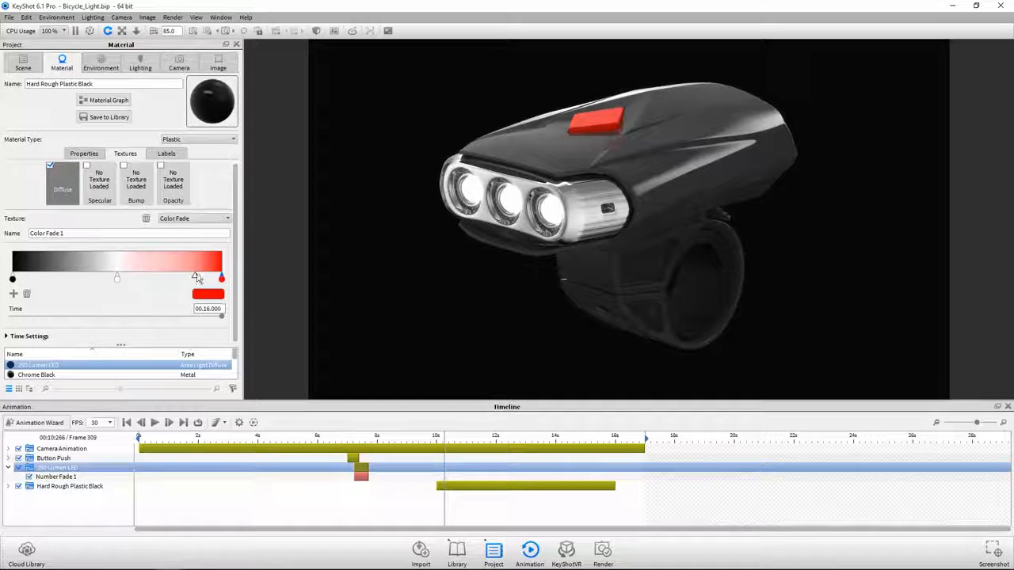
left_click(12, 278)
left_click_drag(74, 279, 38, 282)
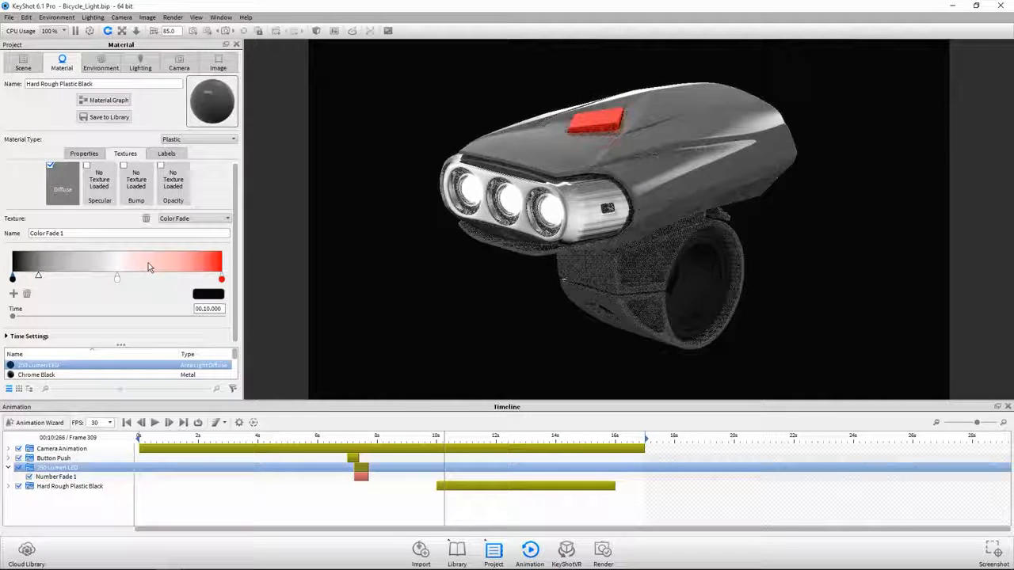
- Add a second white color key at 11.5 s between the fade's black key and its existing white key
left_click(13, 294)
left_click(208, 294)
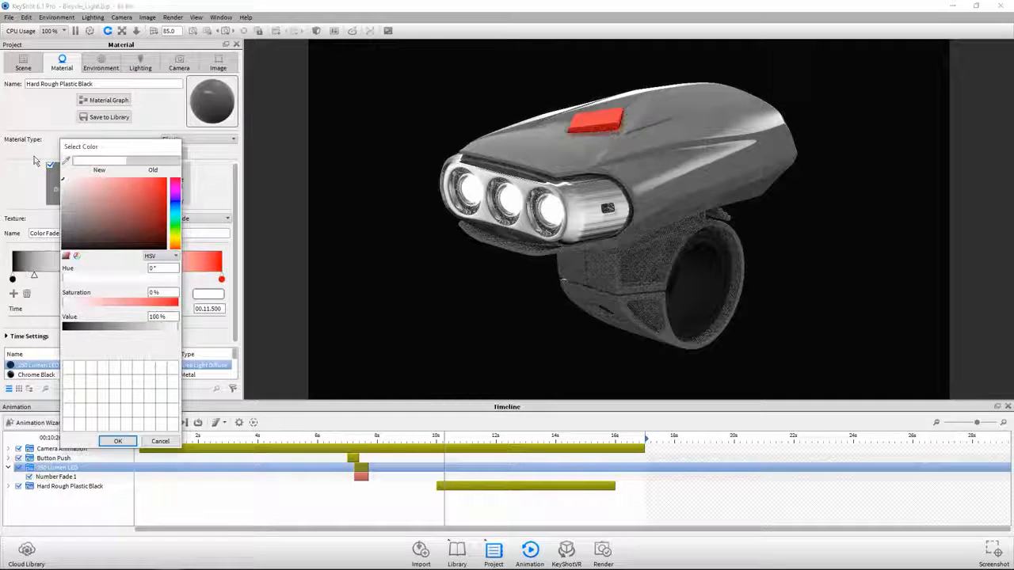
left_click(117, 441)
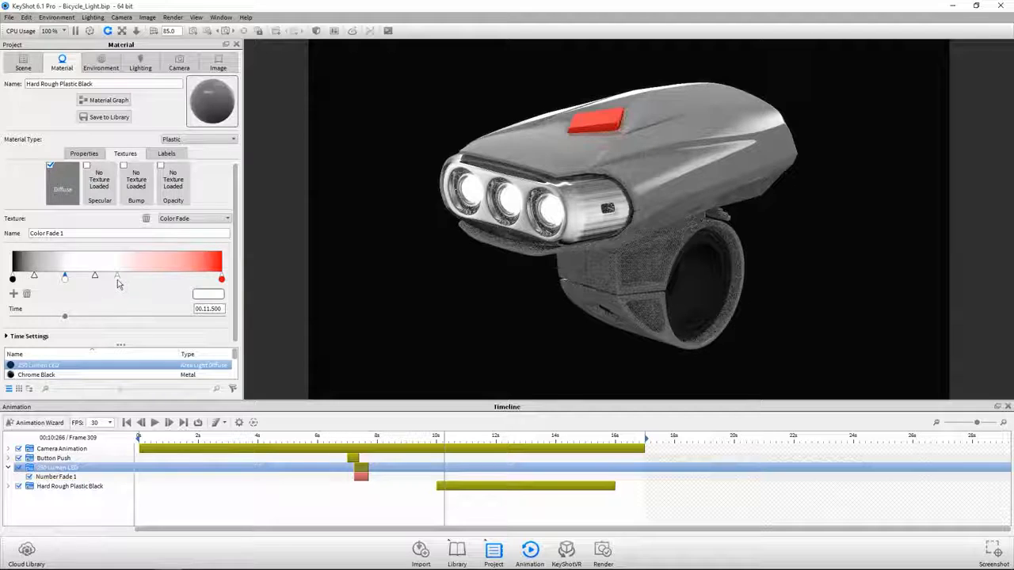
- Spread the two white keys apart, move black to 11.625 s and red to 14.359 s beside them for abrupt transitions, and play the animation
left_click_drag(117, 277, 155, 277)
left_click_drag(64, 280, 78, 279)
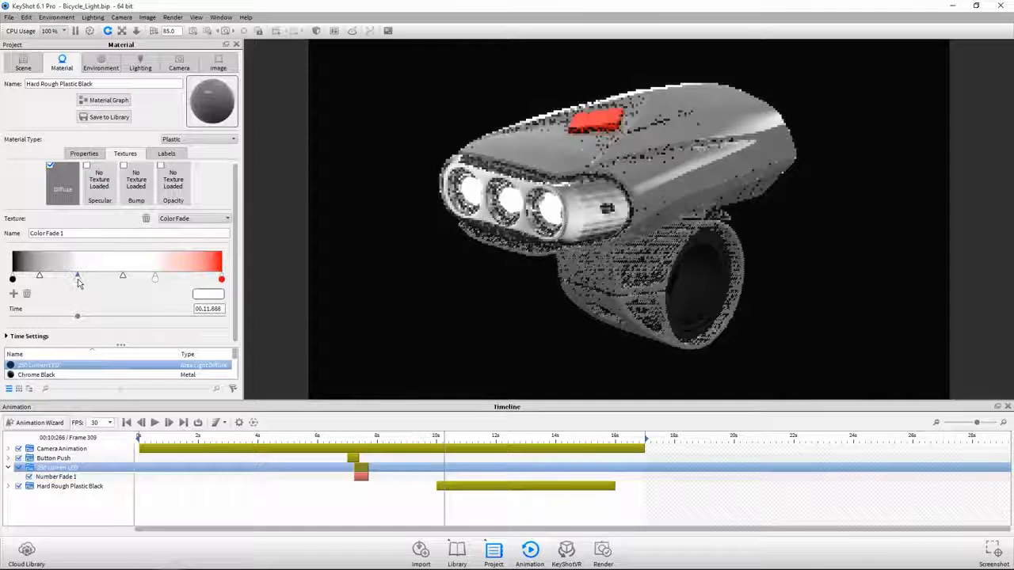
left_click_drag(13, 279, 69, 278)
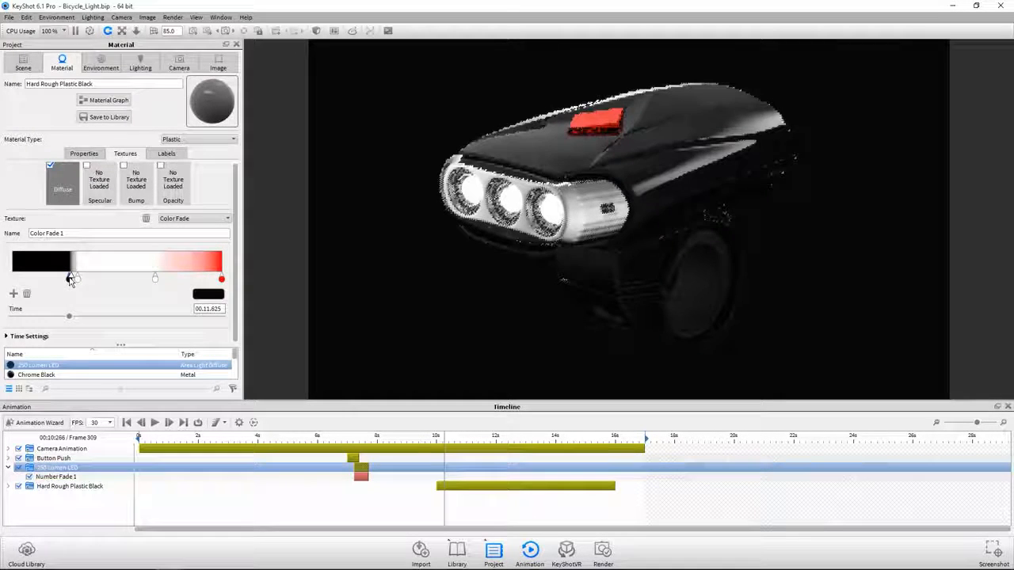
left_click_drag(222, 279, 164, 280)
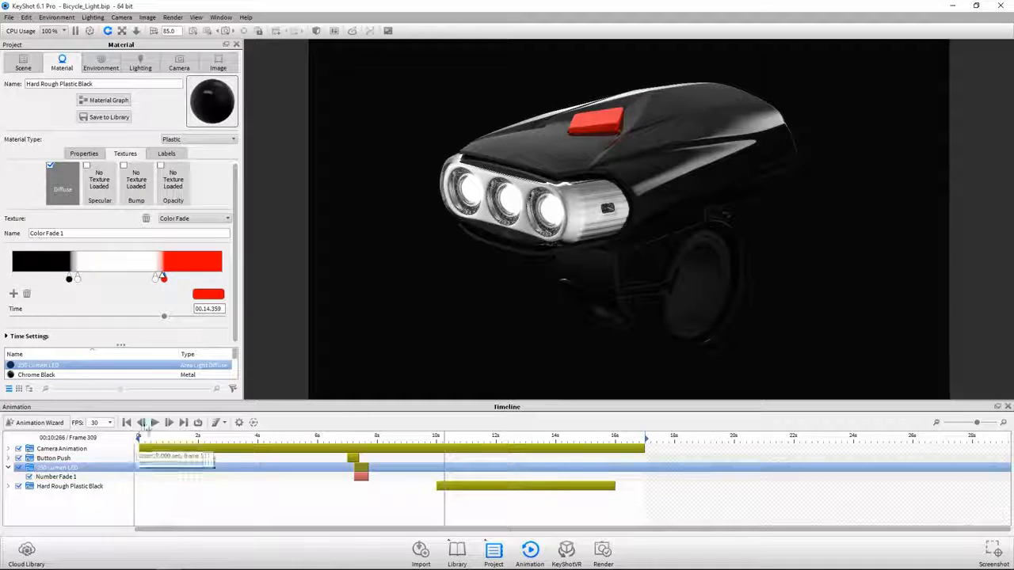
left_click(154, 424)
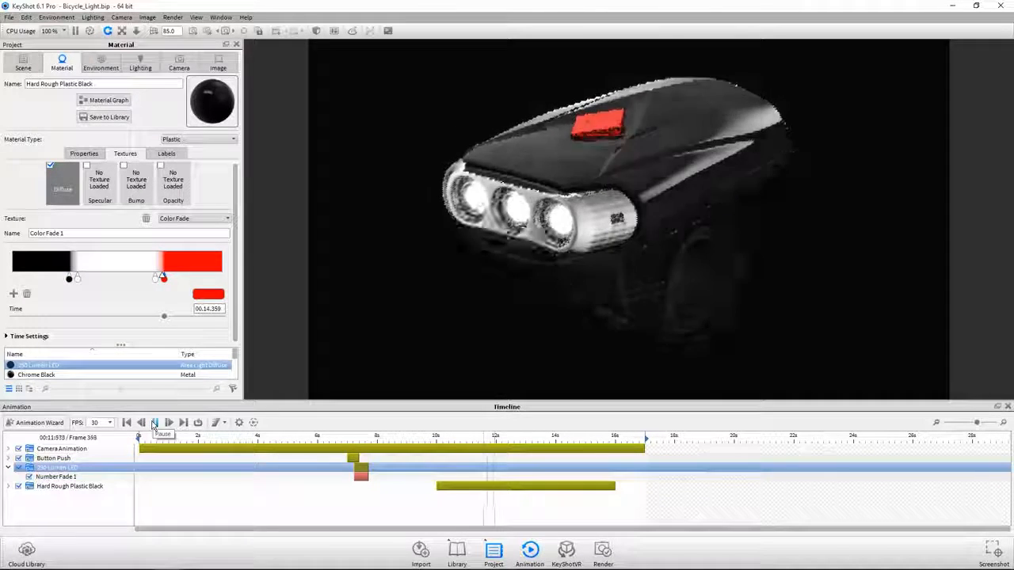